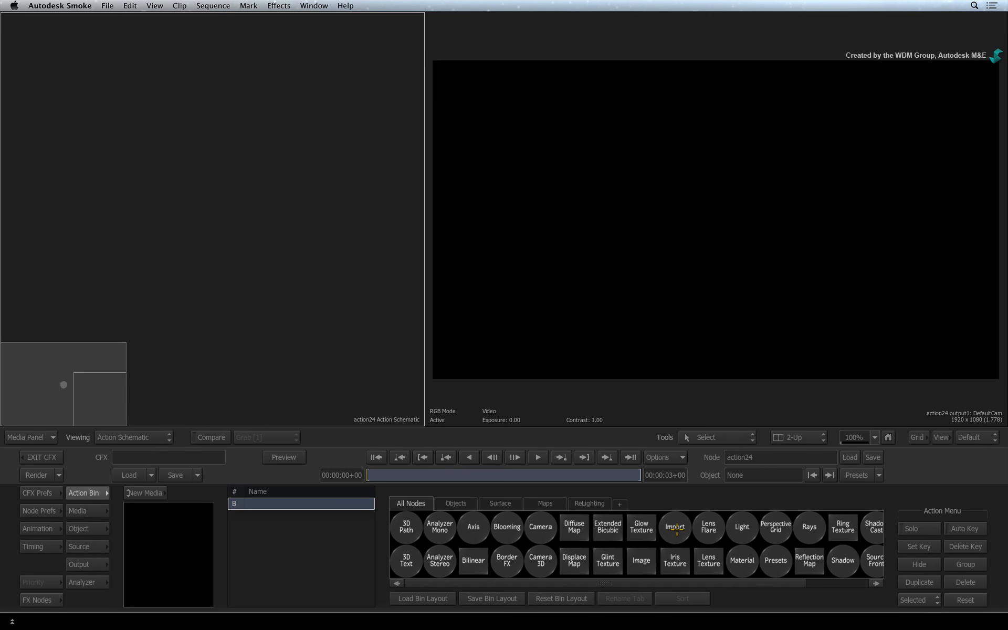
# - Start an Action import and set the file format to Photoshop
pyautogui.click(676, 528)
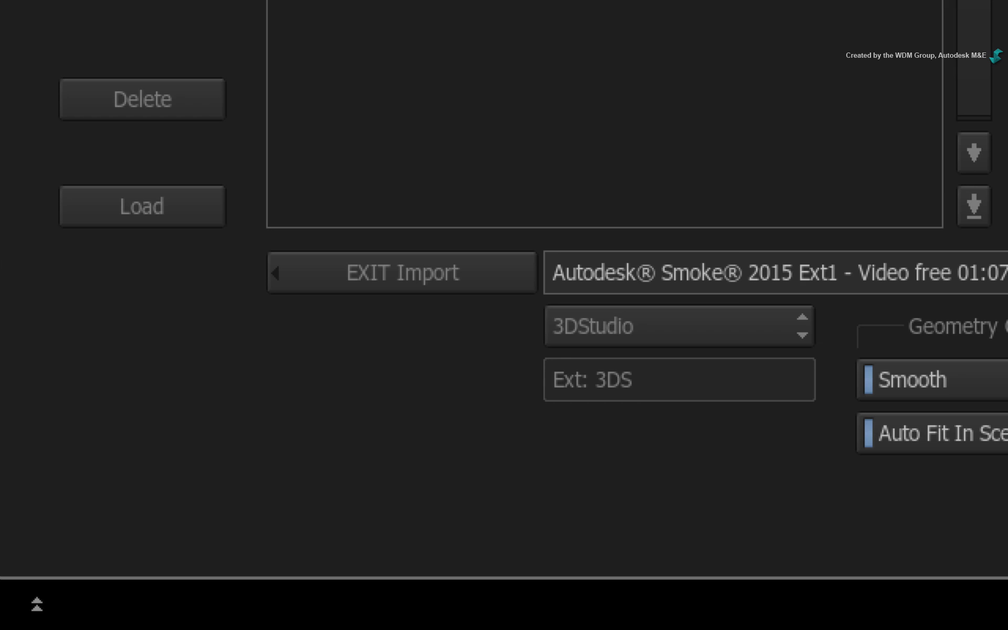
pyautogui.click(766, 327)
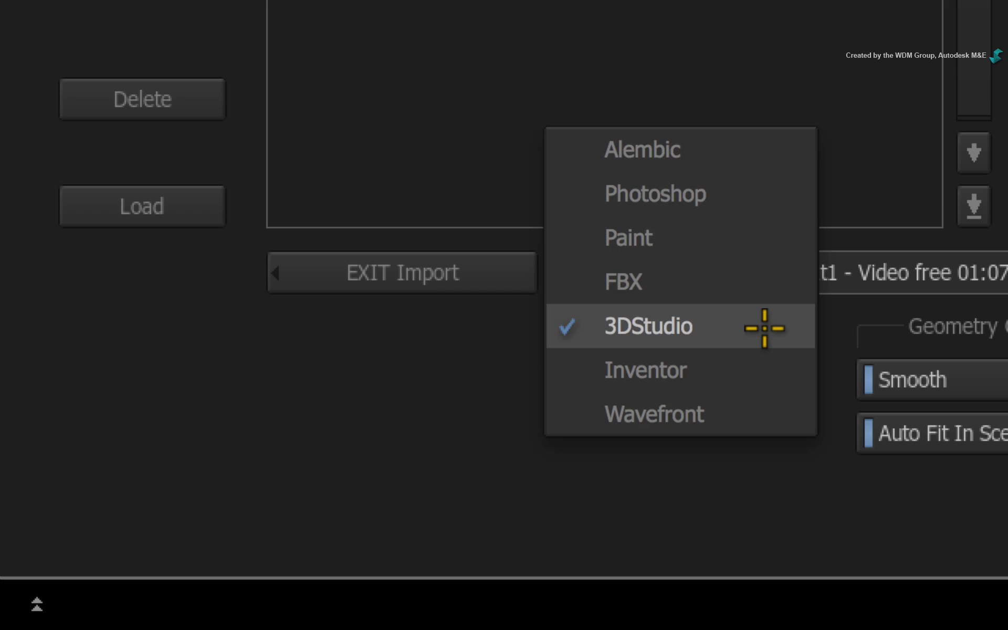
pyautogui.click(760, 193)
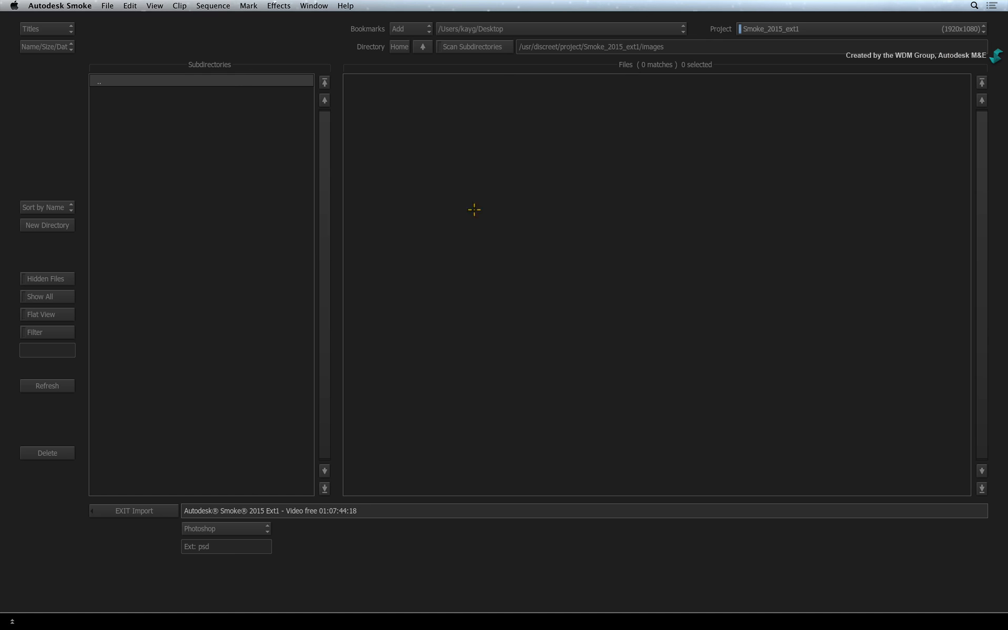
# - Browse to the bookmarked Media folder of the Photoshop-layers project and load the 2D_to_3D file into the Action schematic
pyautogui.click(464, 29)
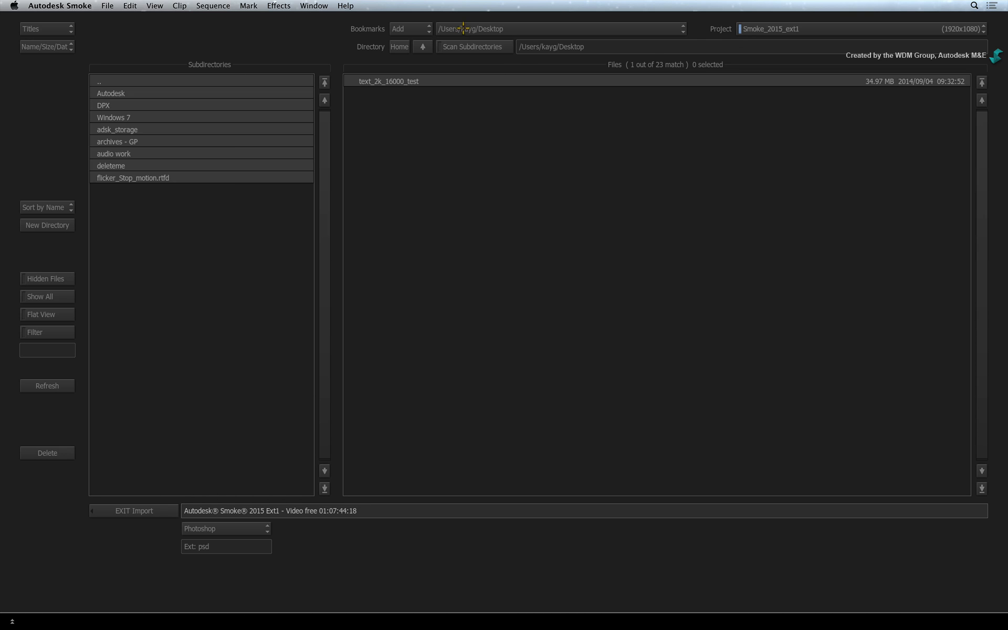
pyautogui.click(465, 29)
pyautogui.click(469, 20)
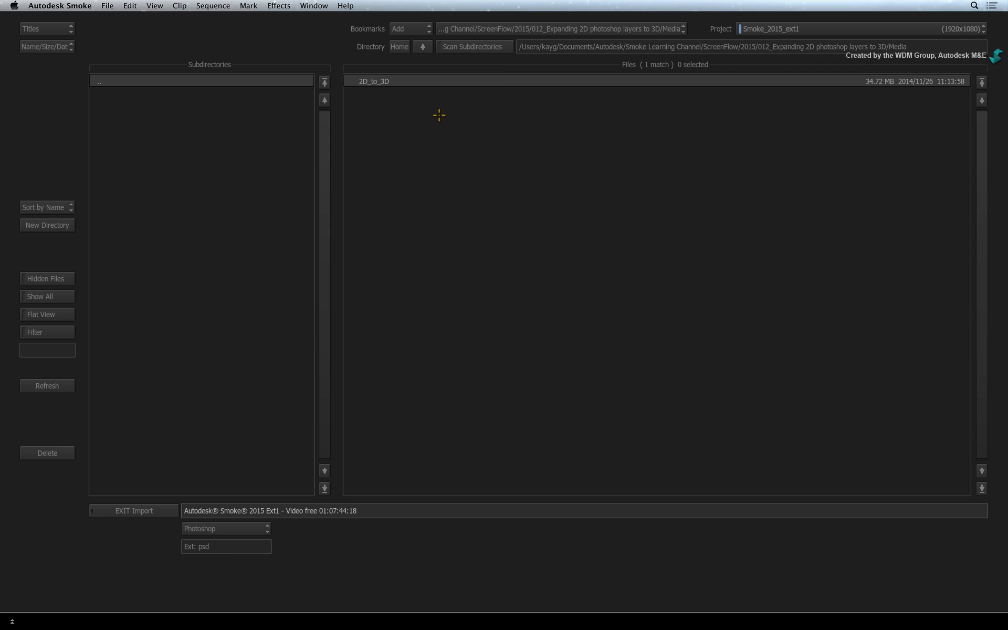
pyautogui.click(432, 79)
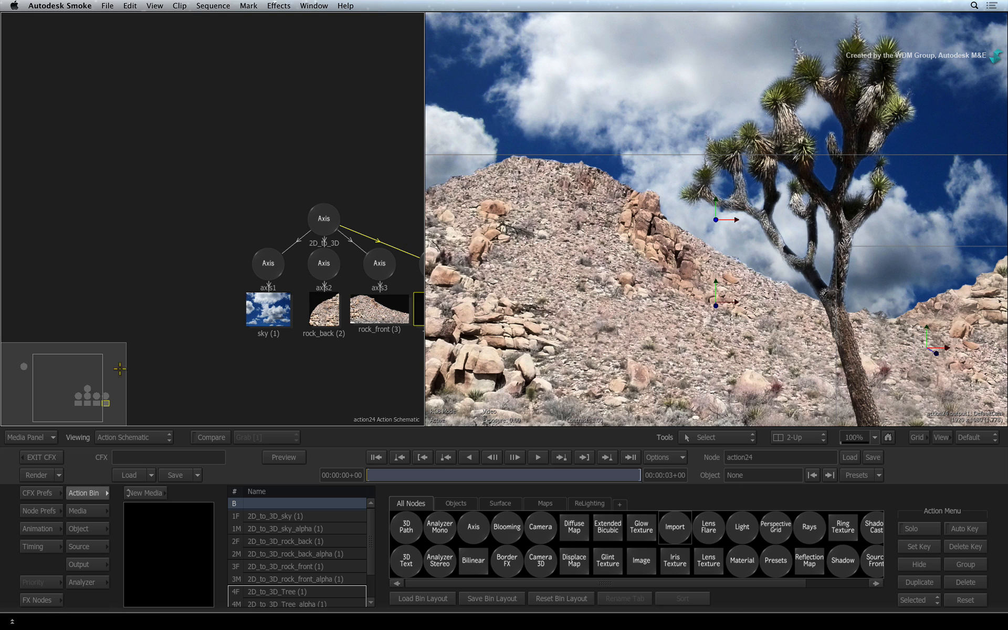
pyautogui.moveTo(76, 384); pyautogui.dragTo(97, 383)
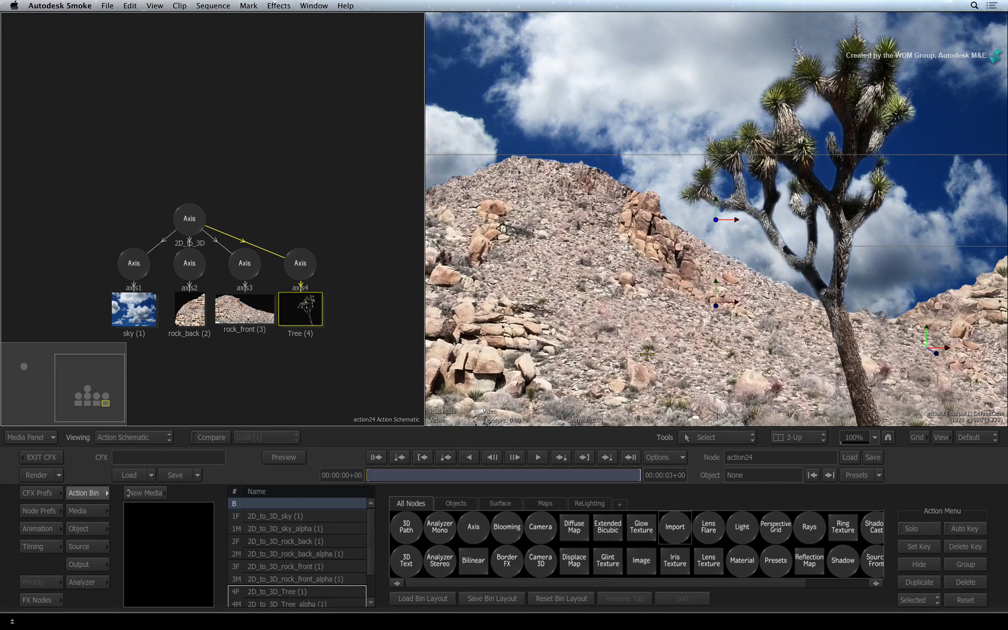
# - Enable the image border overlay in the camera view and check the layers' extent against the frame
pyautogui.moveTo(678, 360); pyautogui.dragTo(649, 356)
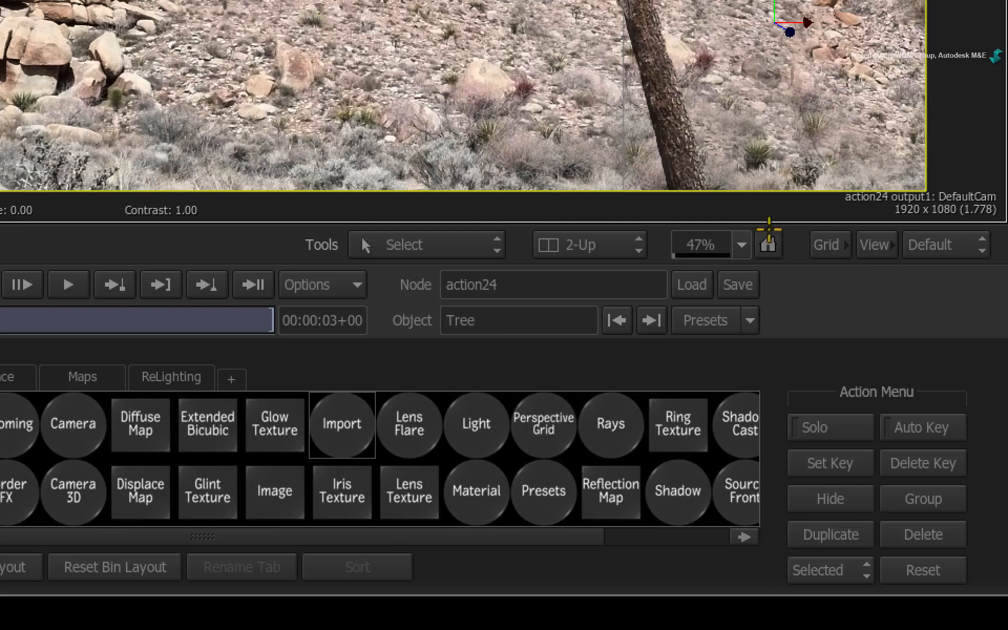
pyautogui.click(917, 437)
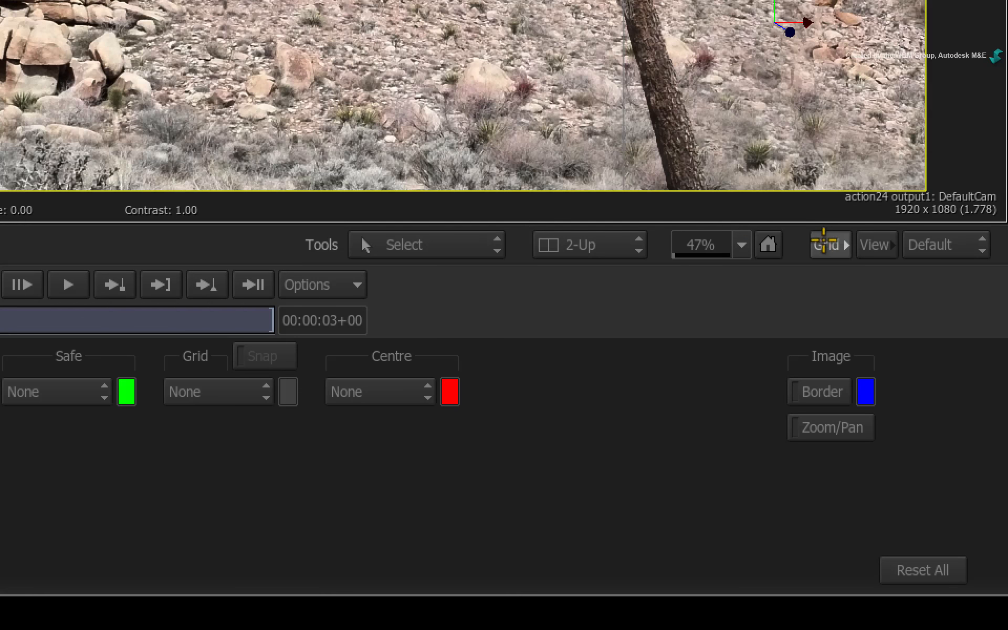
pyautogui.click(792, 397)
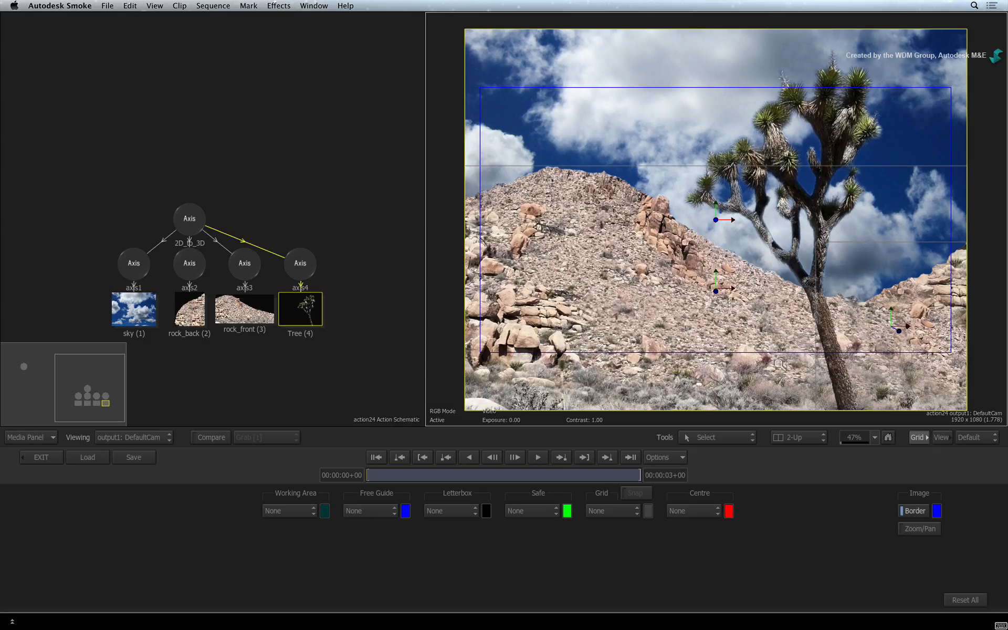
pyautogui.moveTo(548, 94); pyautogui.dragTo(578, 97)
pyautogui.moveTo(792, 363); pyautogui.dragTo(803, 365)
pyautogui.click(918, 438)
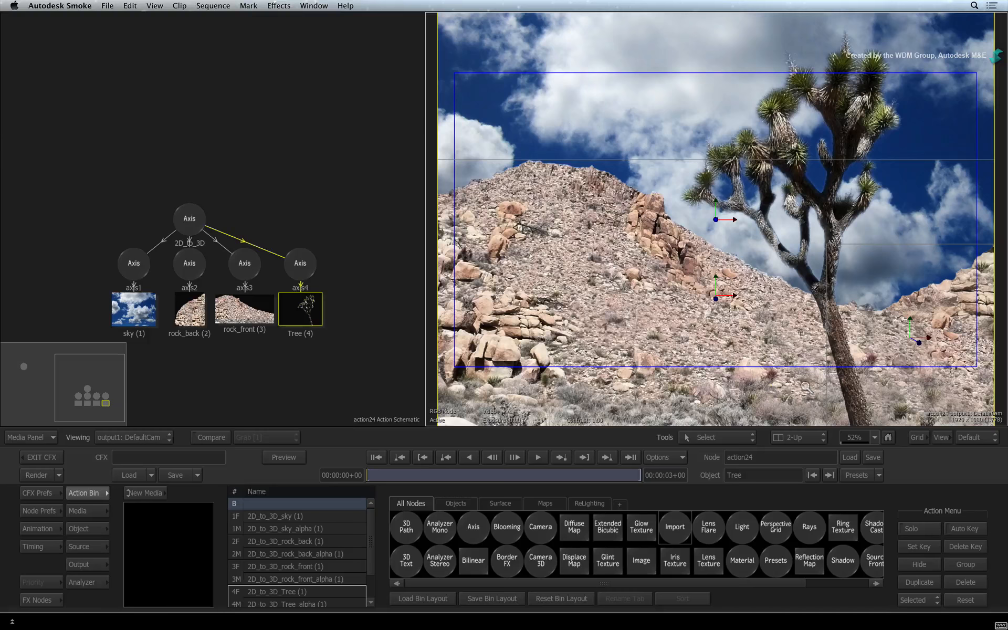
pyautogui.moveTo(808, 390); pyautogui.dragTo(772, 391)
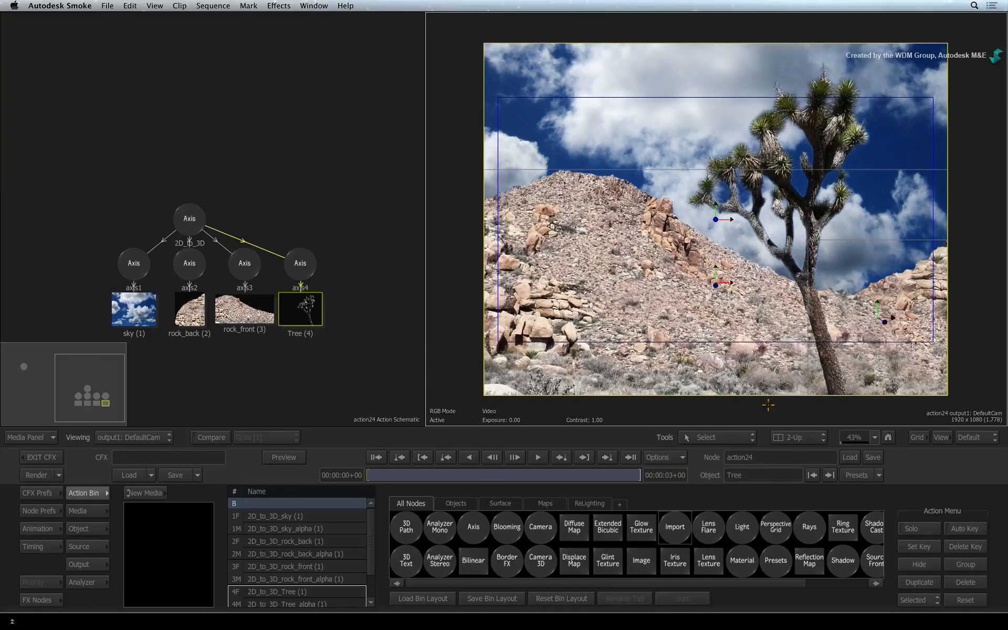
pyautogui.moveTo(768, 404); pyautogui.dragTo(793, 373)
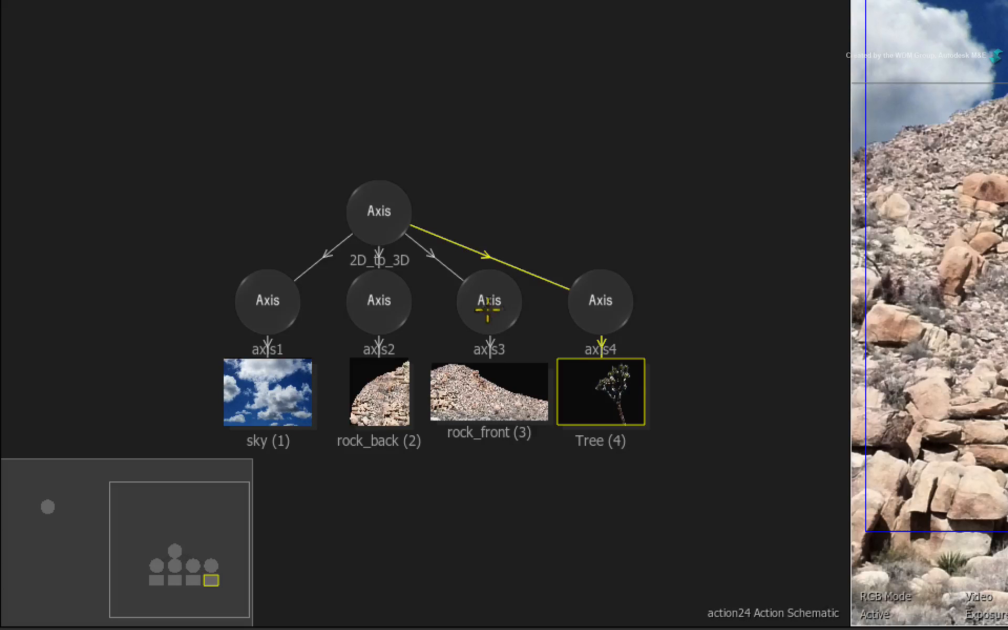
# - Using the Top view, push the sky layer's axis back to Z position -2000 and scale it proportionally to 351
pyautogui.click(283, 298)
pyautogui.hotkey('shift', '4')
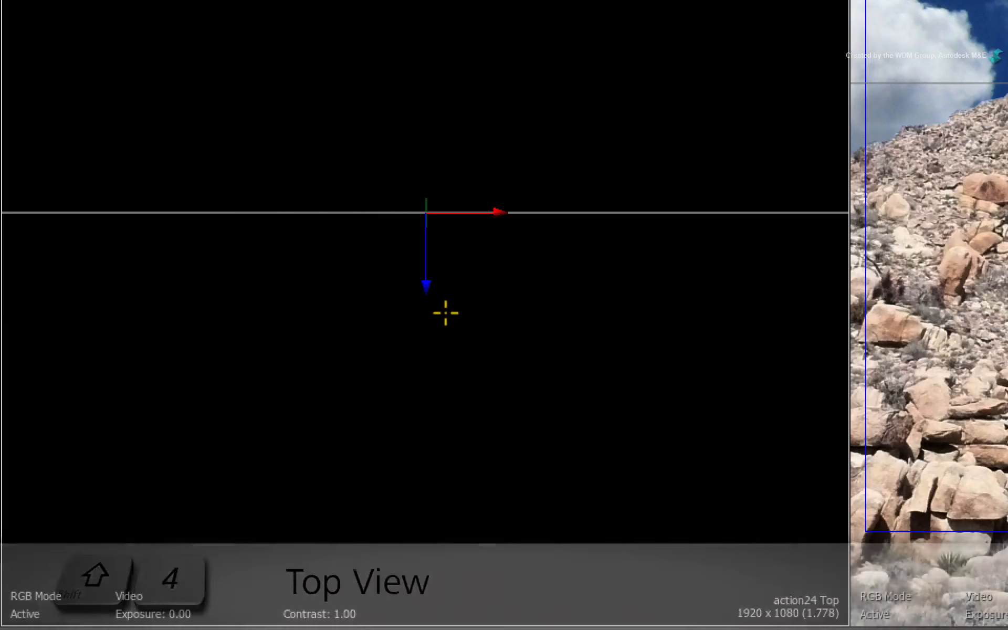
pyautogui.moveTo(649, 332); pyautogui.dragTo(179, 310)
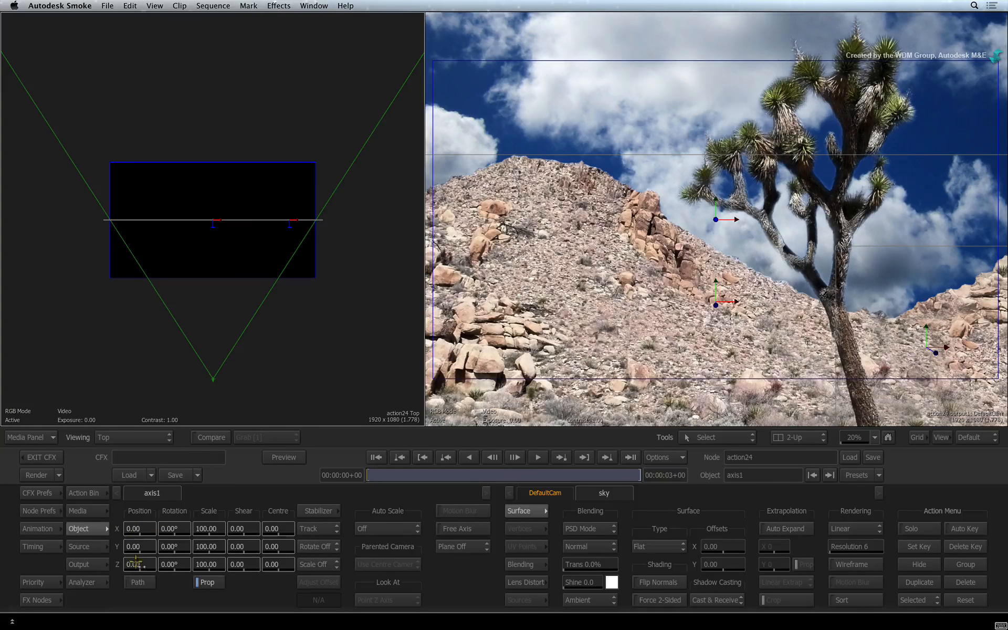
pyautogui.moveTo(126, 561); pyautogui.dragTo(65, 536)
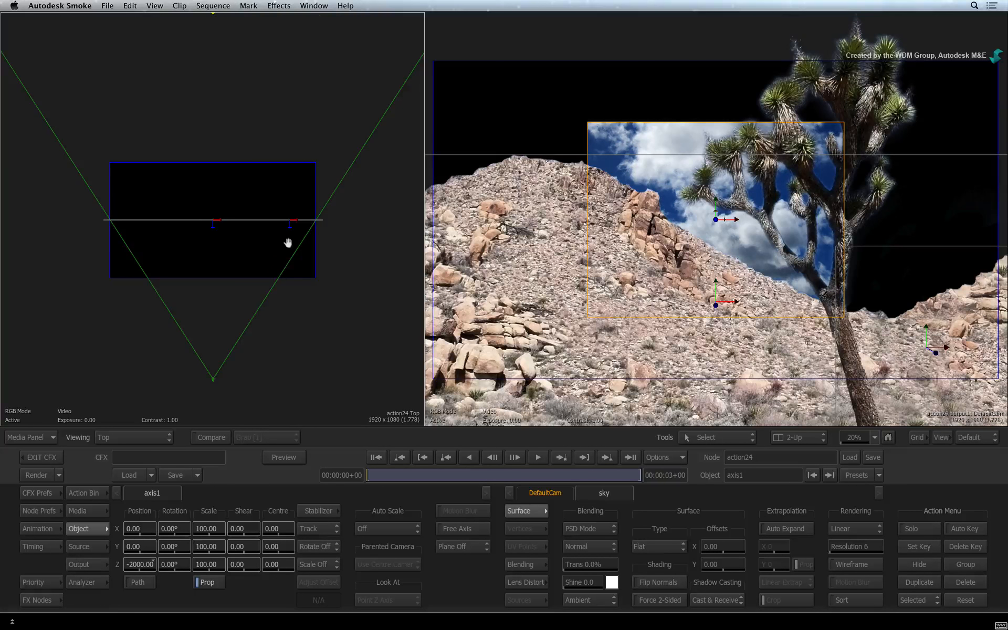
pyautogui.moveTo(288, 241); pyautogui.dragTo(253, 304)
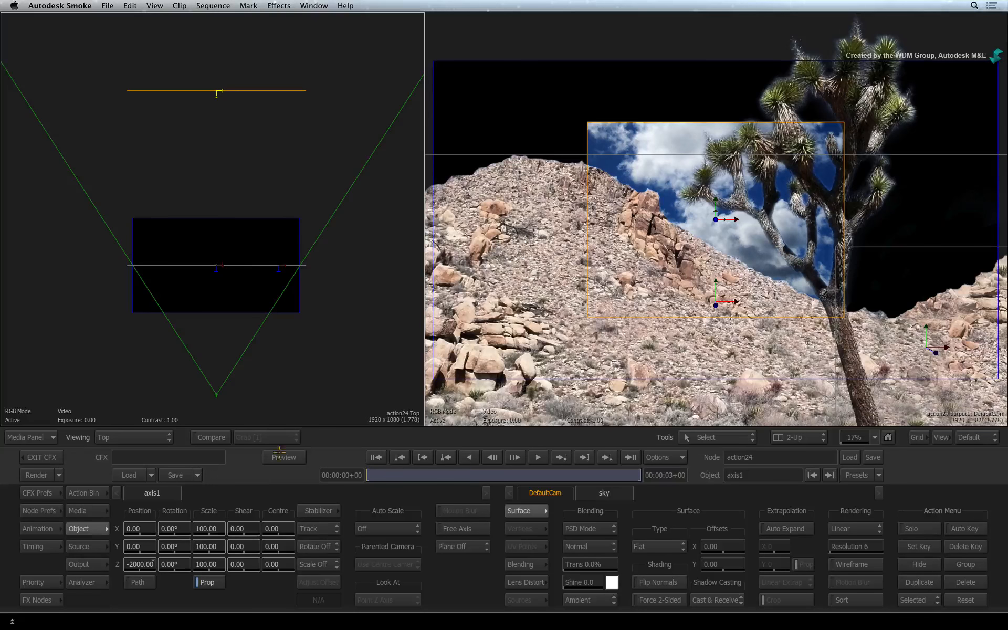
pyautogui.moveTo(207, 530); pyautogui.dragTo(314, 453)
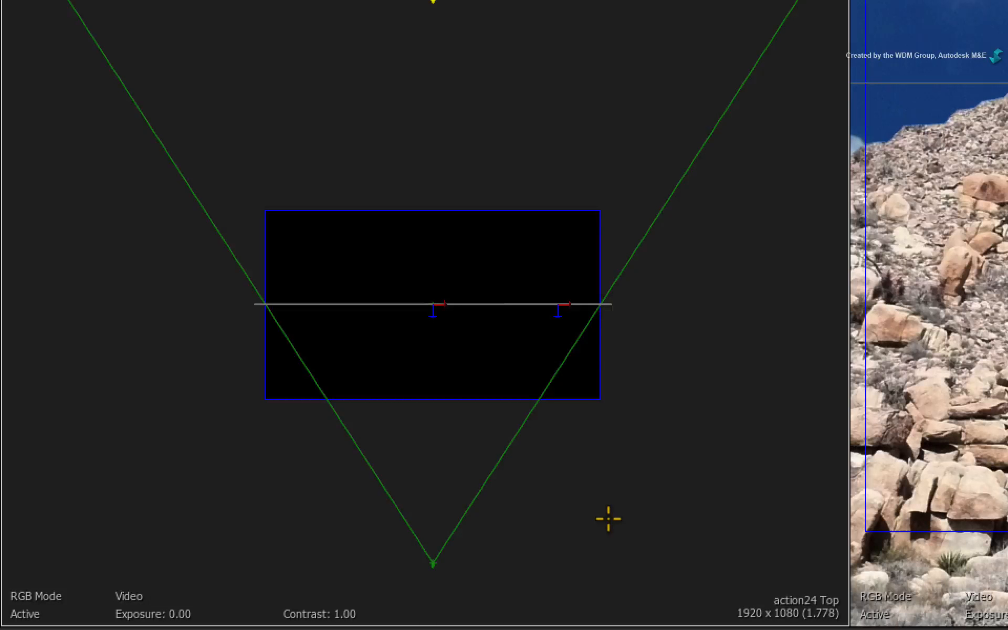
# - Select the rock_back layer's axis in the schematic and show the scene in the Top view
pyautogui.press('Escape')
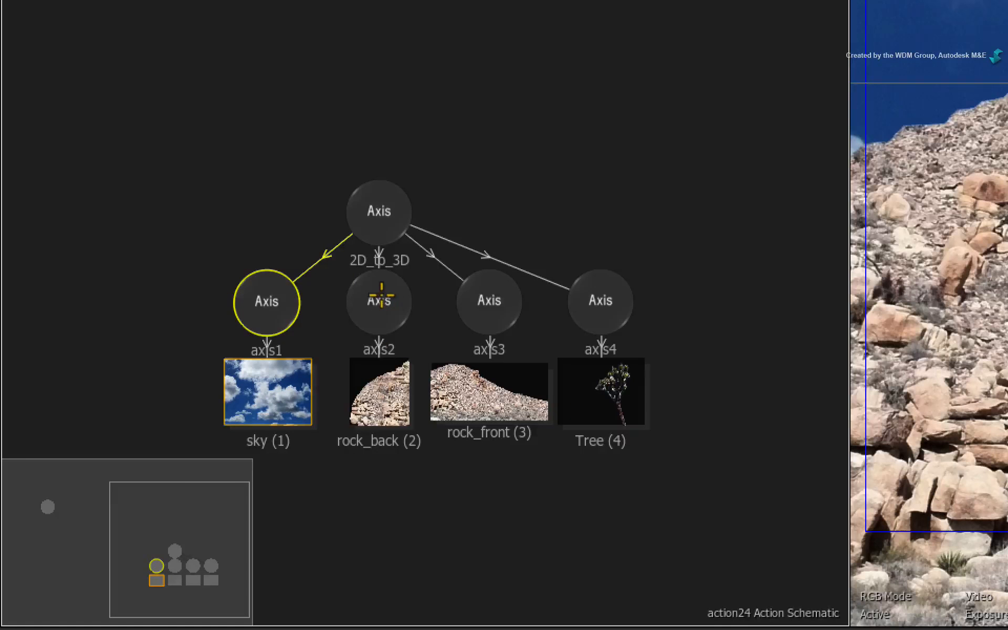
pyautogui.moveTo(381, 295); pyautogui.dragTo(382, 310)
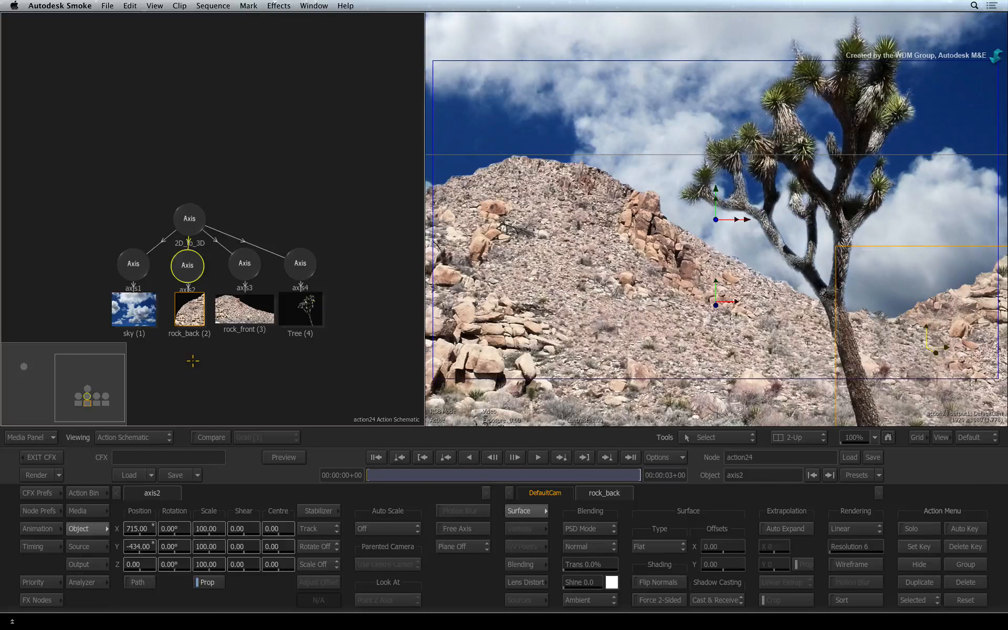
pyautogui.hotkey('shift', '4')
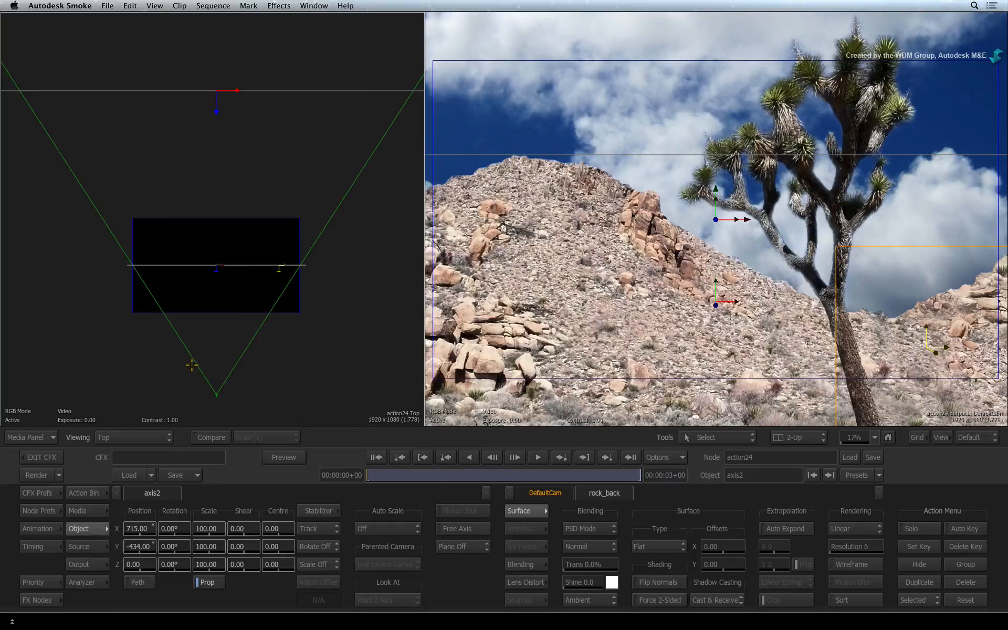
# - Try pushing the rock_back layer's axis back to Z position -629, and undo the move
pyautogui.moveTo(139, 565)
pyautogui.mouseDown()
pyautogui.moveTo(1, 547)
pyautogui.moveTo(135, 564)
pyautogui.mouseUp()
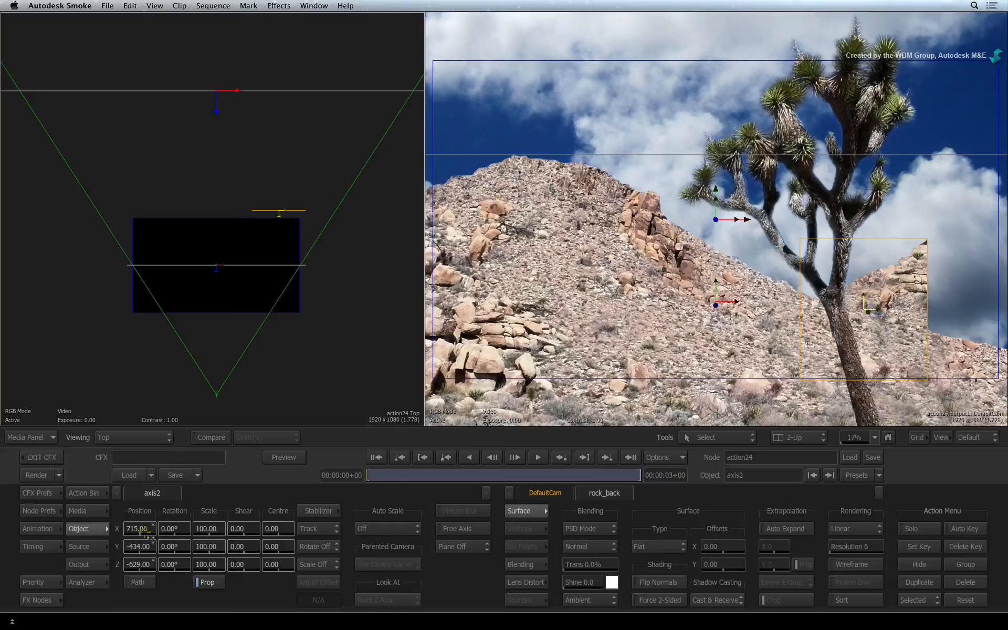
pyautogui.press('super+z')
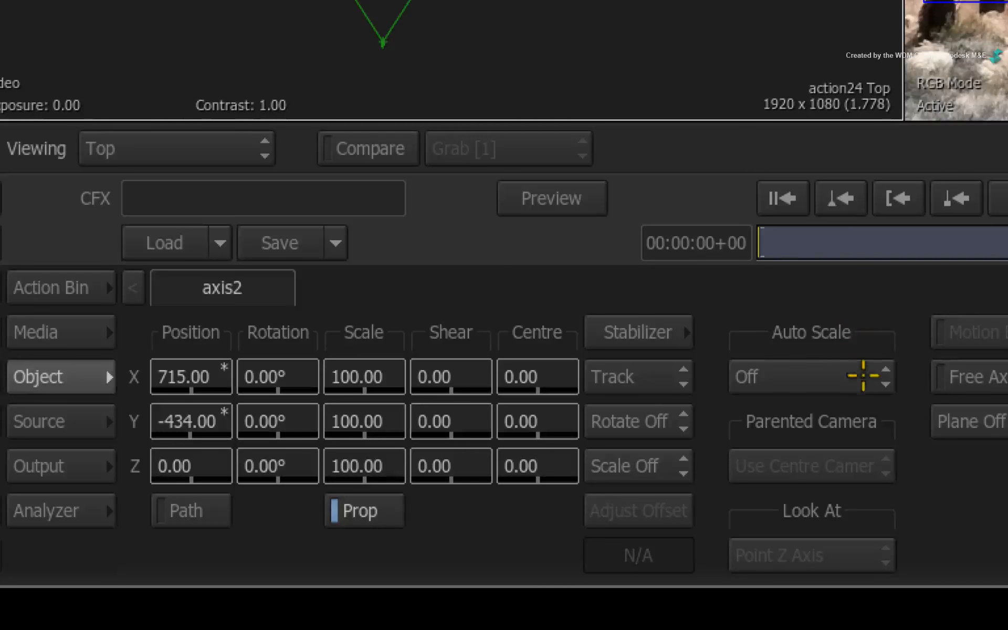
# - Set the rock_back axis to auto scale on position change and push it back to Z position -998
pyautogui.click(873, 379)
pyautogui.click(887, 339)
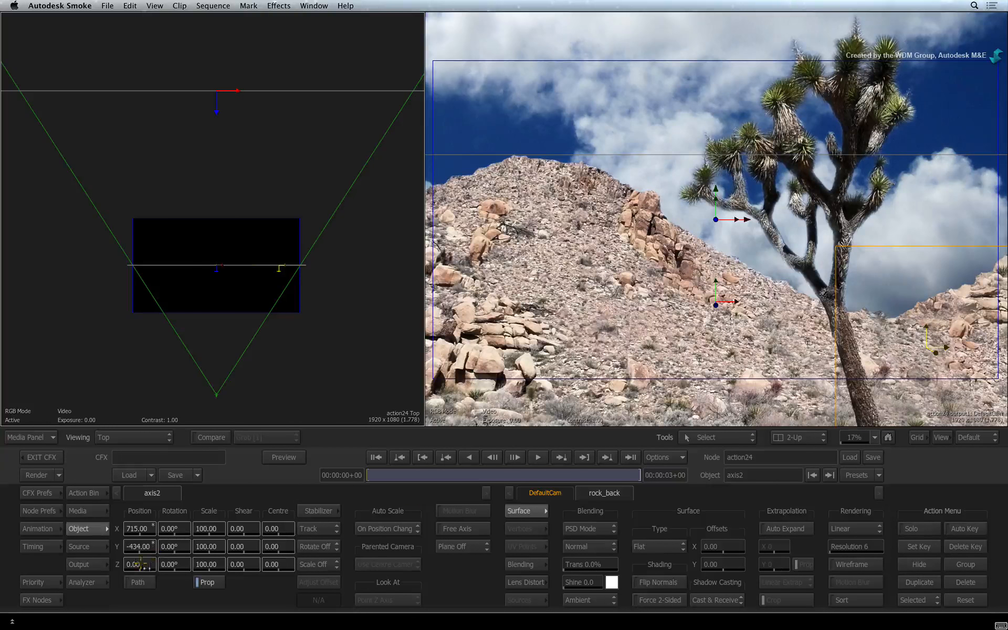
pyautogui.moveTo(137, 565); pyautogui.dragTo(122, 565)
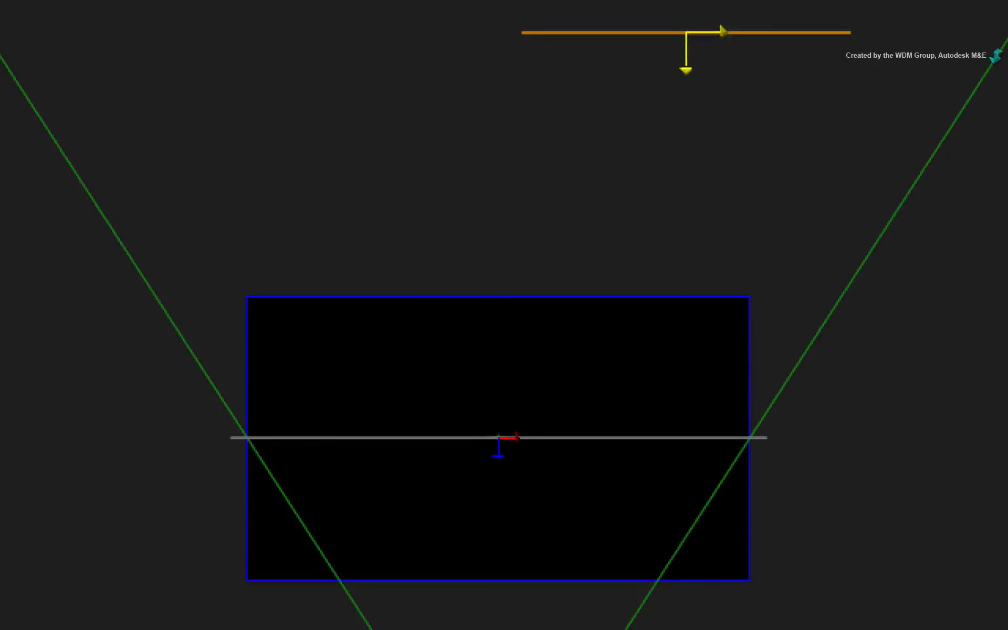
pyautogui.moveTo(83, 531); pyautogui.dragTo(65, 502)
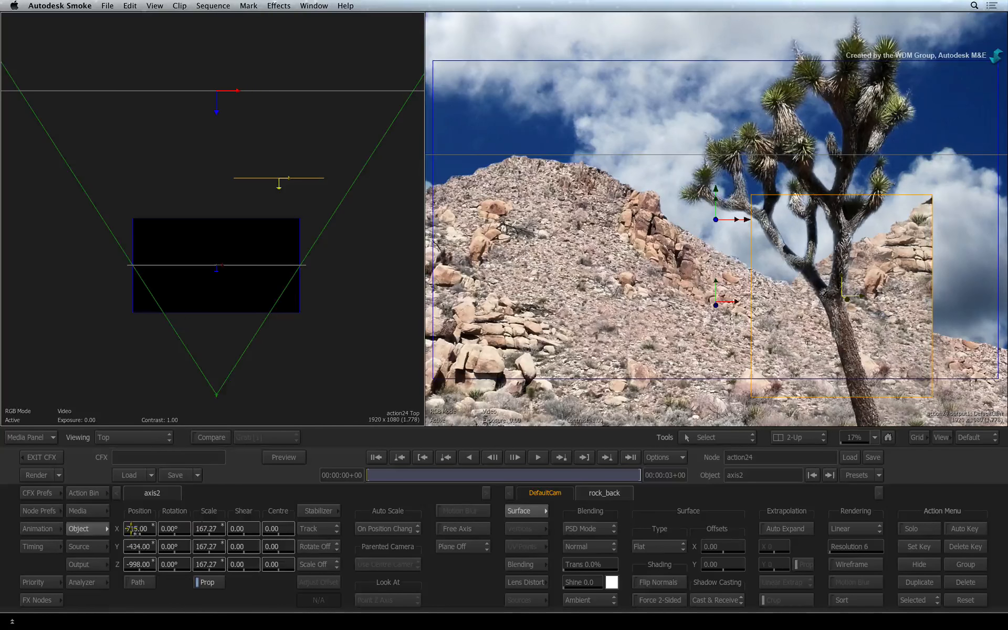
# - Realign the rock_back layer in the camera view by setting its axis position to X 1191 and Y -711
pyautogui.moveTo(137, 529); pyautogui.dragTo(266, 524)
pyautogui.moveTo(642, 342); pyautogui.dragTo(436, 439)
pyautogui.moveTo(140, 529); pyautogui.dragTo(207, 517)
pyautogui.moveTo(120, 543); pyautogui.dragTo(47, 496)
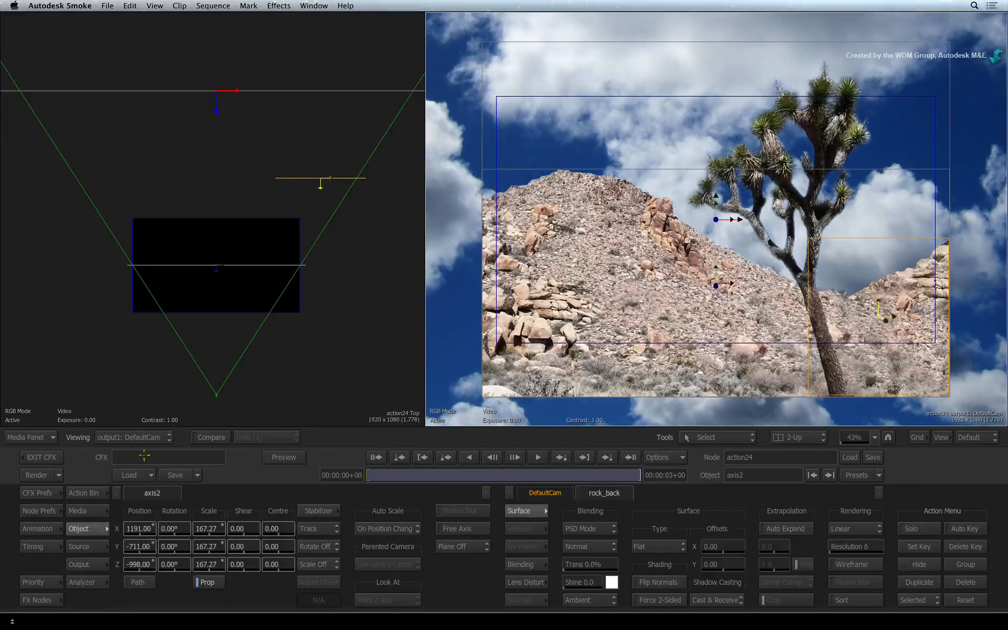
# - Select the rock_front layer's axis and set it to auto scale on position change, with the Top view showing
pyautogui.press('`')
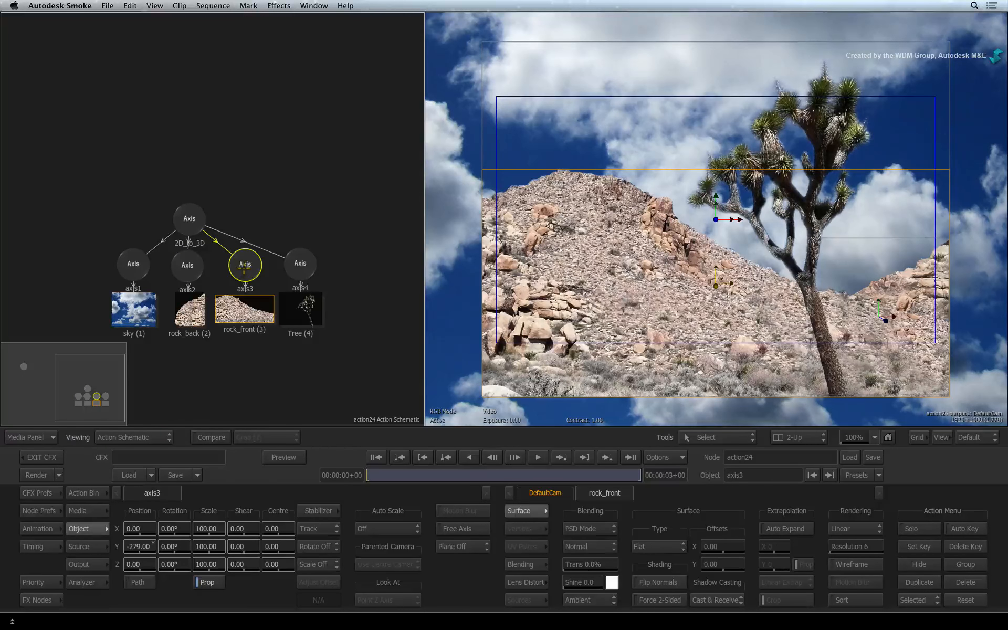
pyautogui.hotkey('shift', '6')
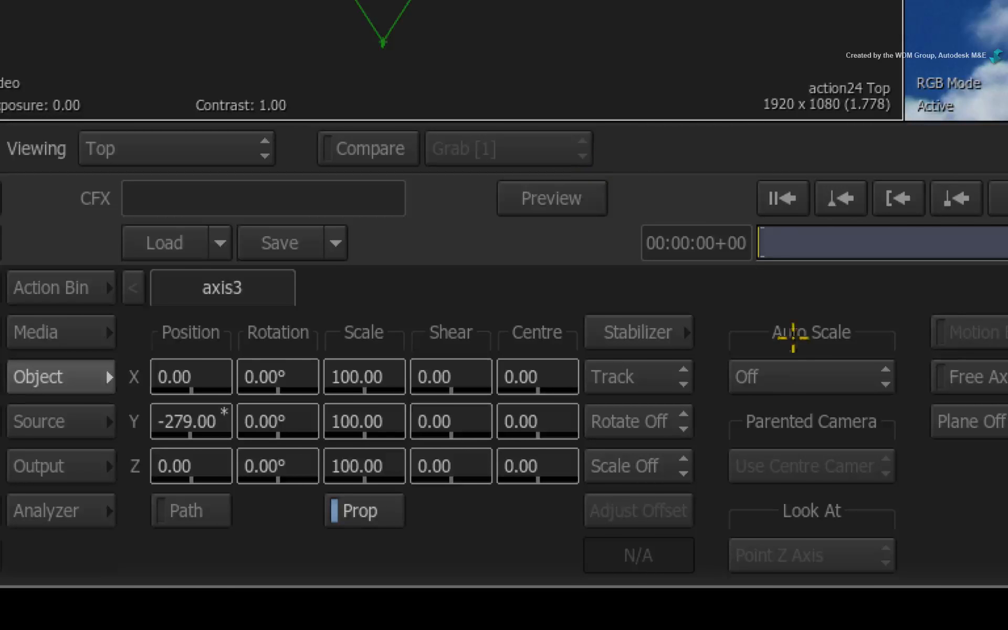
pyautogui.click(813, 374)
pyautogui.click(818, 341)
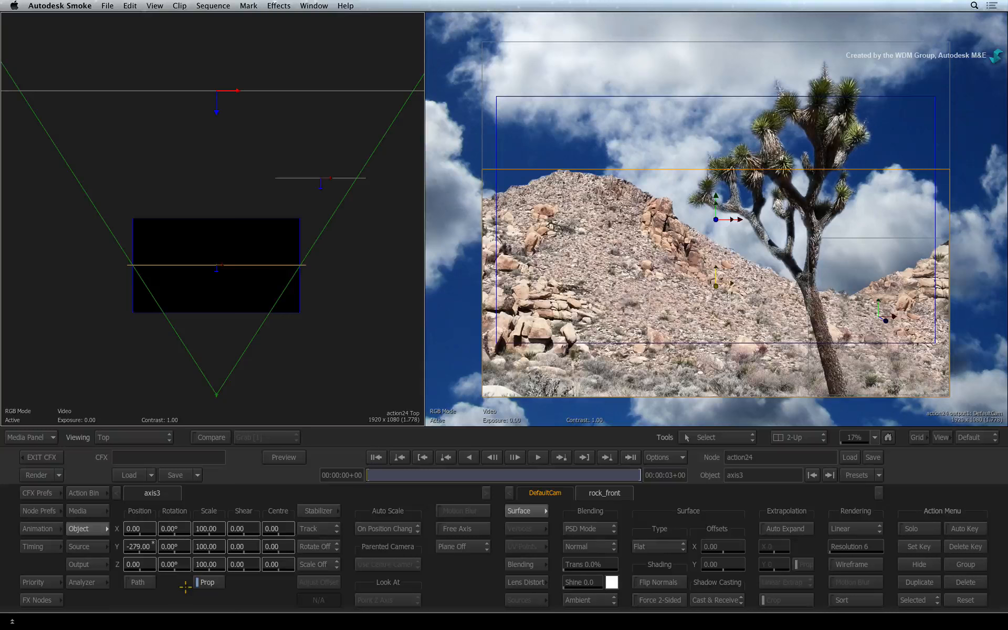
# - Move the rock_front axis to Z position -500 and Y position -370, and recentre it horizontally
pyautogui.moveTo(136, 565); pyautogui.dragTo(90, 533)
pyautogui.click(137, 528)
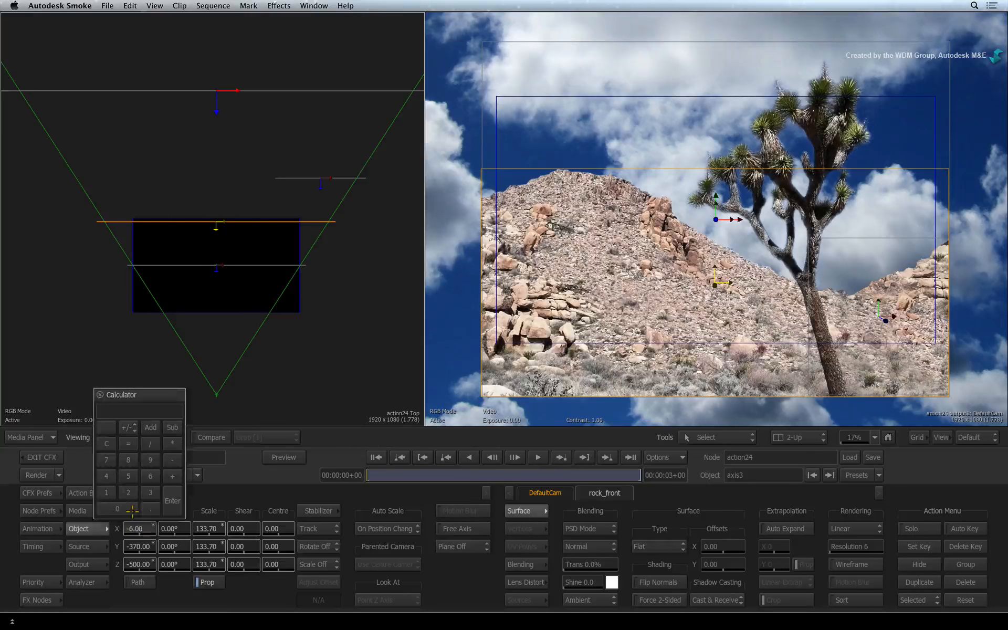
pyautogui.click(169, 494)
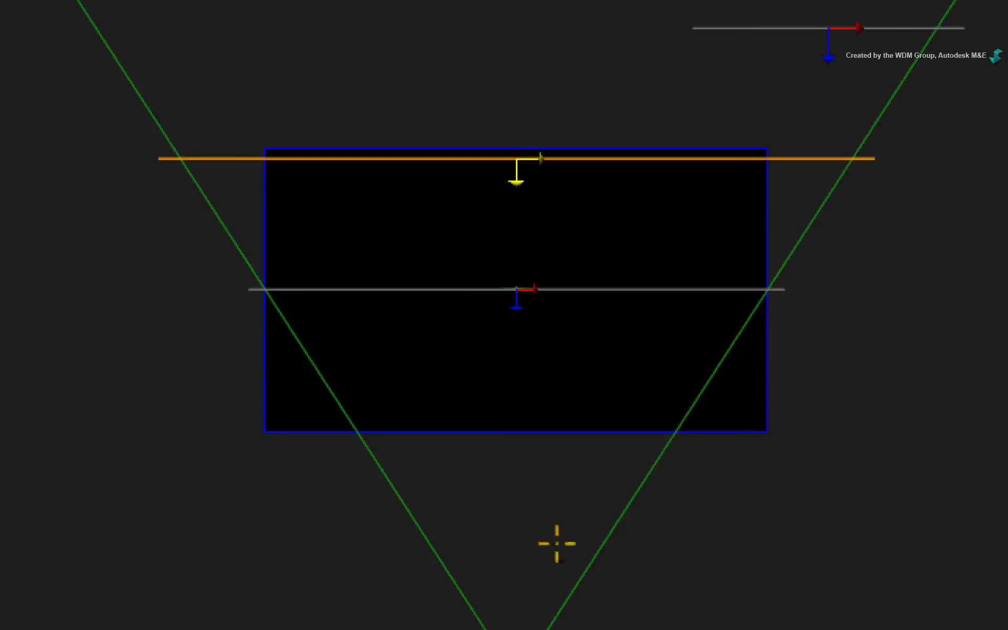
# - Select the sky layer's axis in the schematic and set its X rotation to 41°
pyautogui.press('Escape')
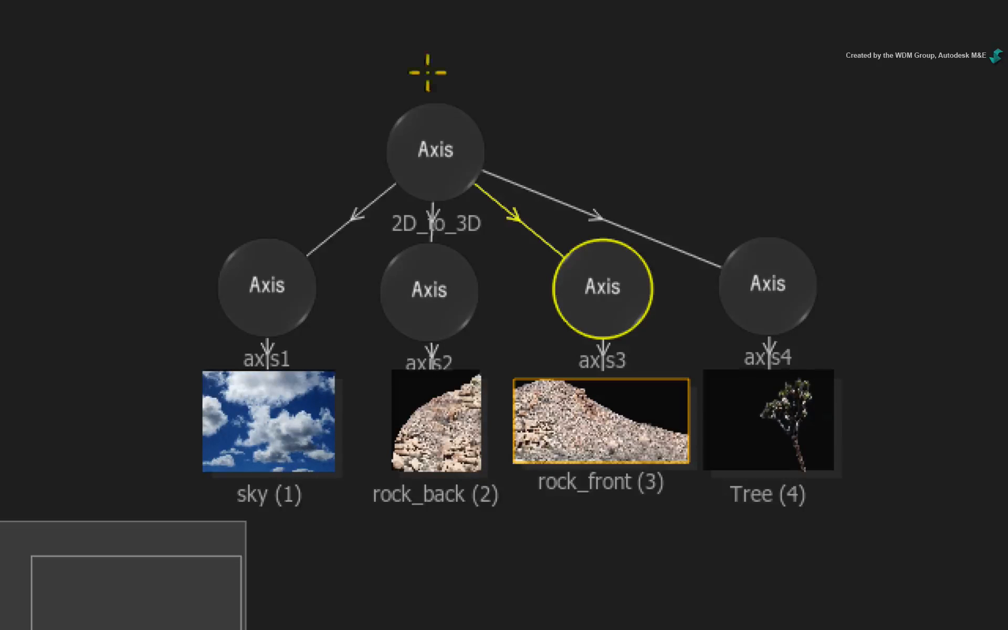
pyautogui.click(266, 285)
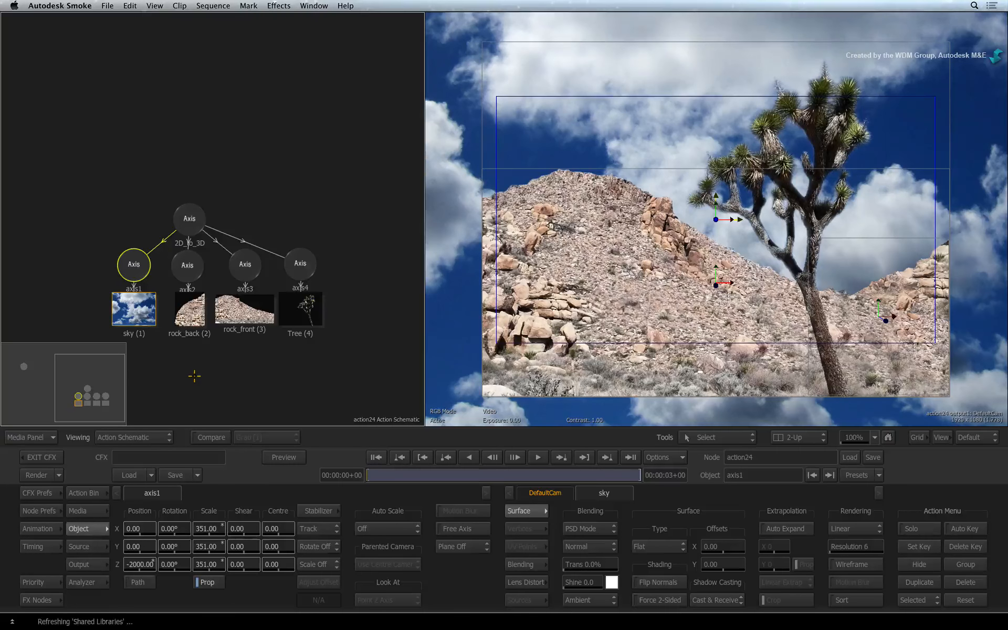
pyautogui.moveTo(173, 528); pyautogui.dragTo(195, 529)
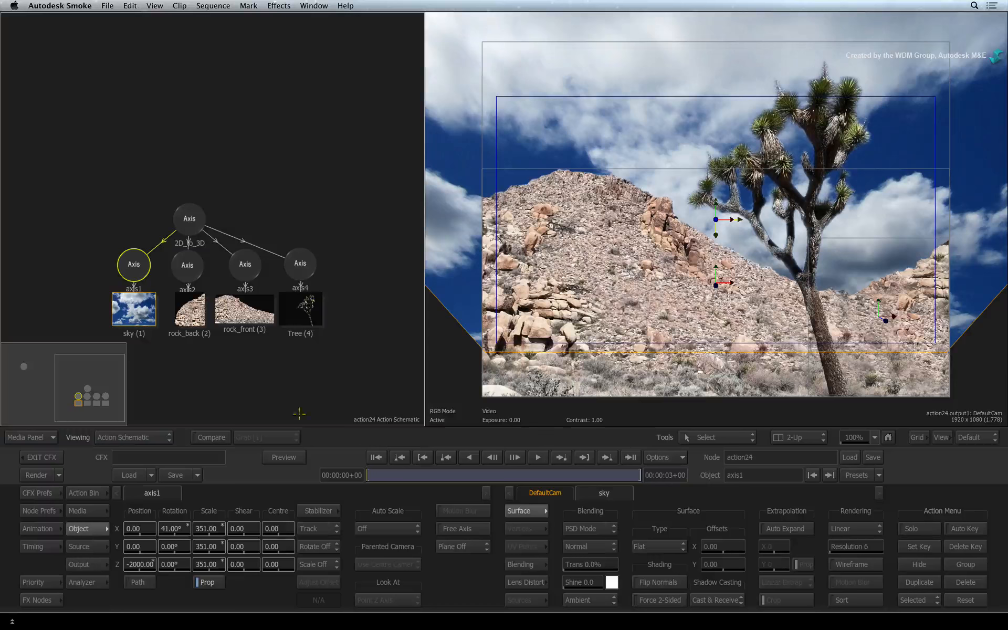
# - Orbit the camera around the scene to examine the depth and parallax between the sky, rock and tree layers
pyautogui.hotkey('alt', 'o')
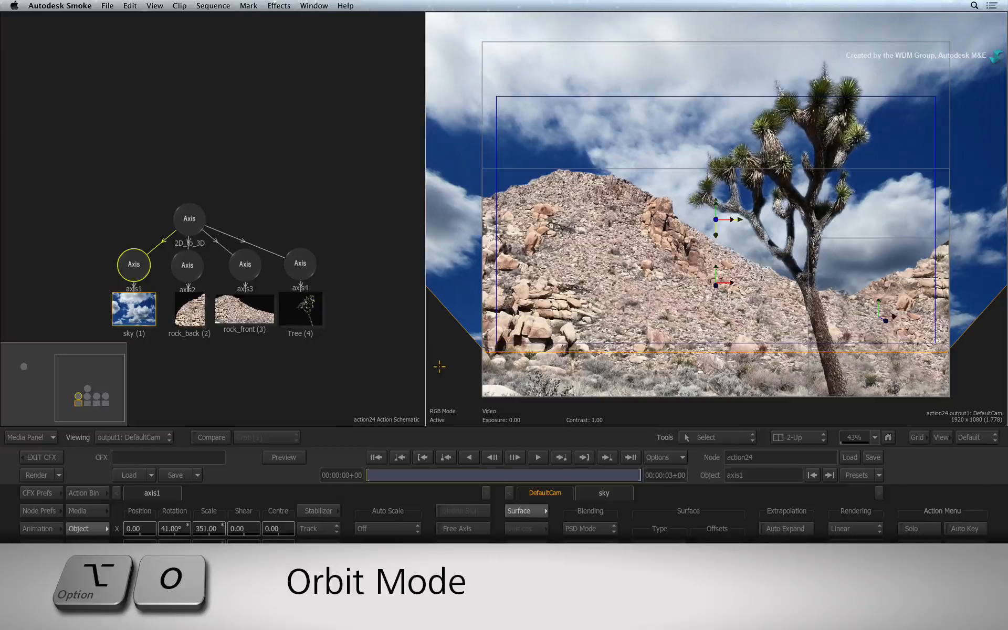
pyautogui.hotkey('alt', 'o')
pyautogui.moveTo(563, 217); pyautogui.dragTo(543, 381)
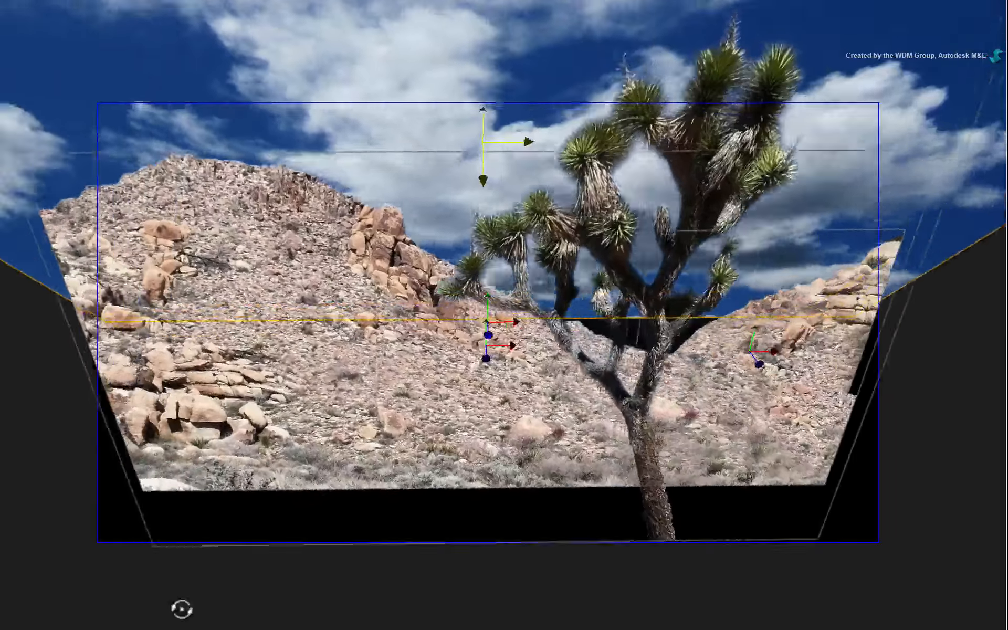
pyautogui.moveTo(181, 609); pyautogui.dragTo(682, 607)
pyautogui.moveTo(233, 336); pyautogui.dragTo(58, 446)
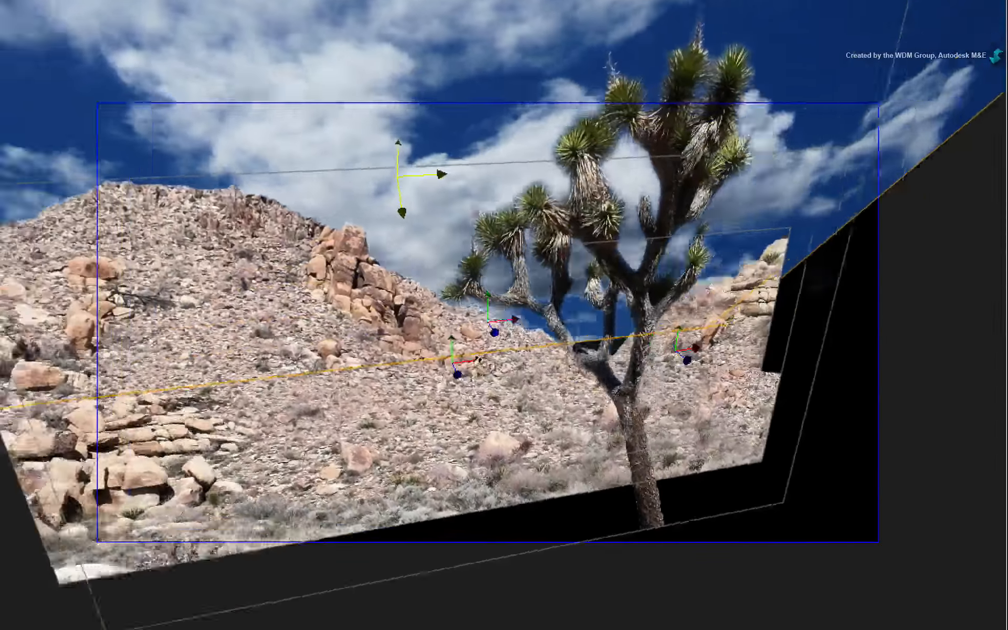
pyautogui.moveTo(479, 361); pyautogui.dragTo(174, 319)
pyautogui.moveTo(384, 376); pyautogui.dragTo(534, 408)
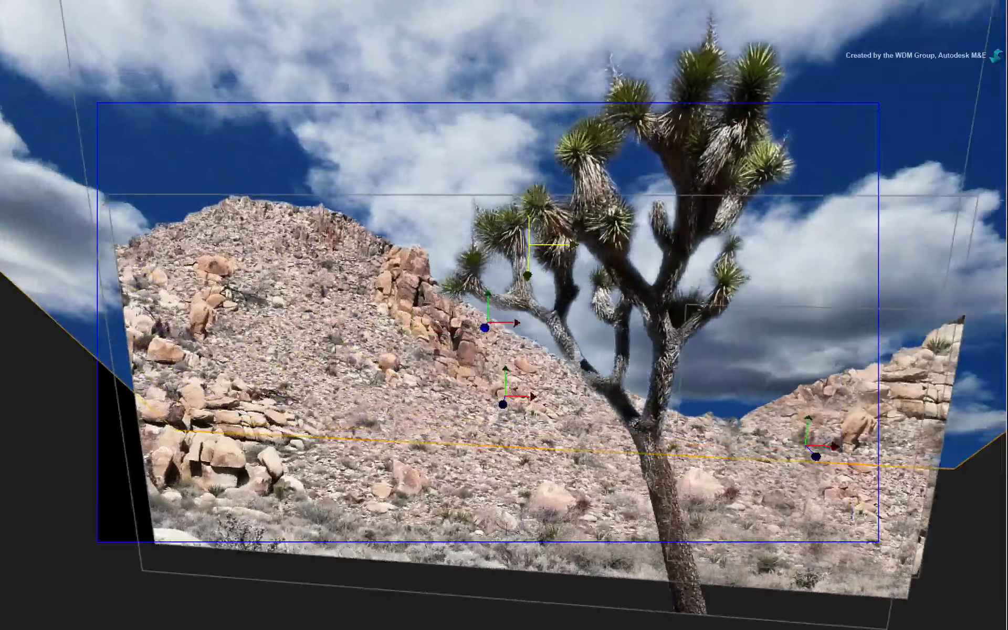
pyautogui.moveTo(167, 347); pyautogui.dragTo(248, 173)
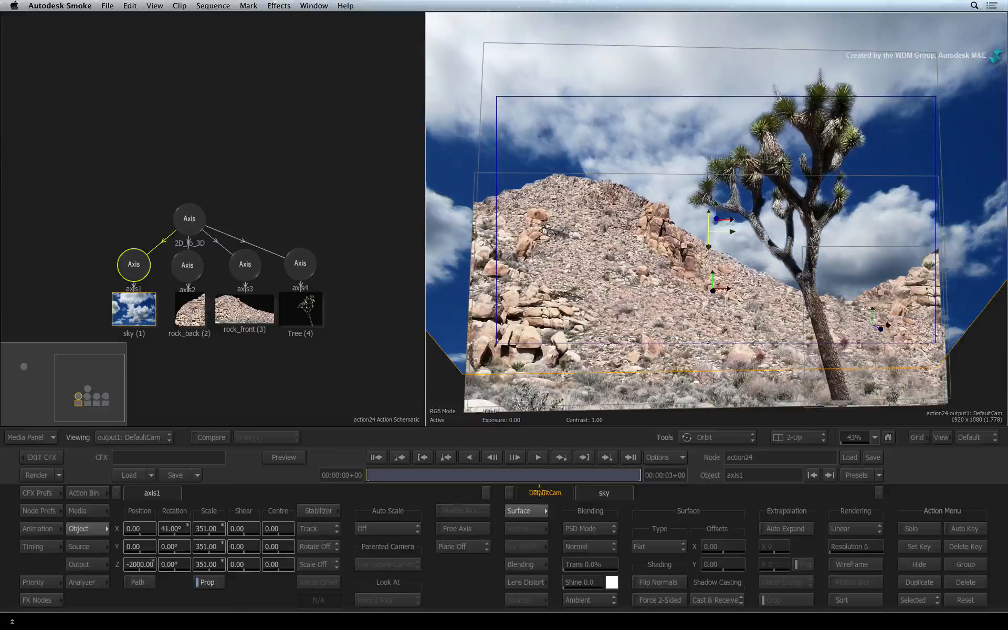
# - Leave orbit mode, reset the default camera to its original view and enable automatic keyframing
pyautogui.click(541, 493)
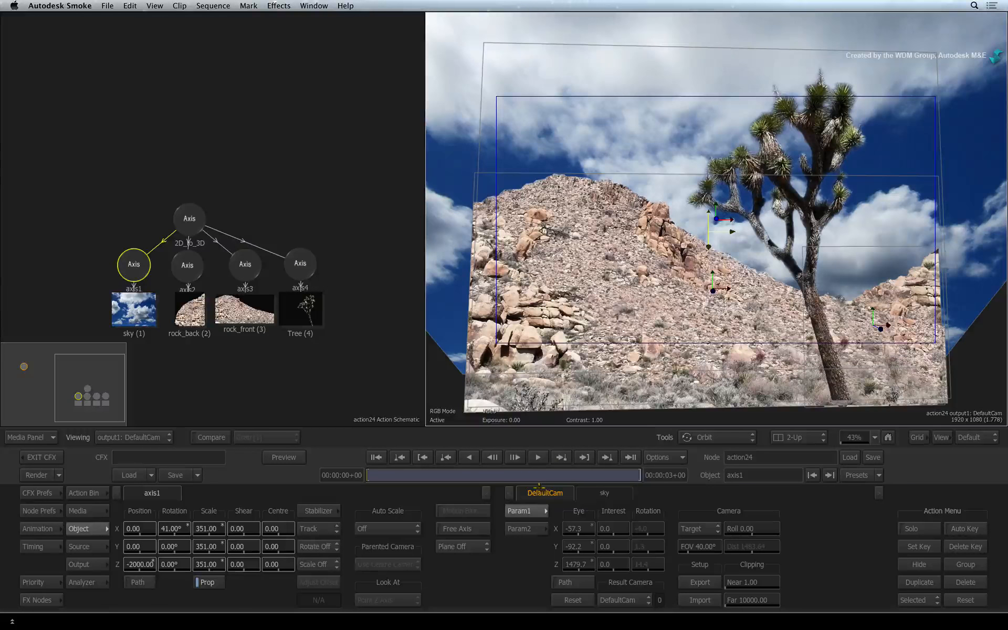
pyautogui.press('Escape')
pyautogui.click(577, 600)
pyautogui.click(965, 528)
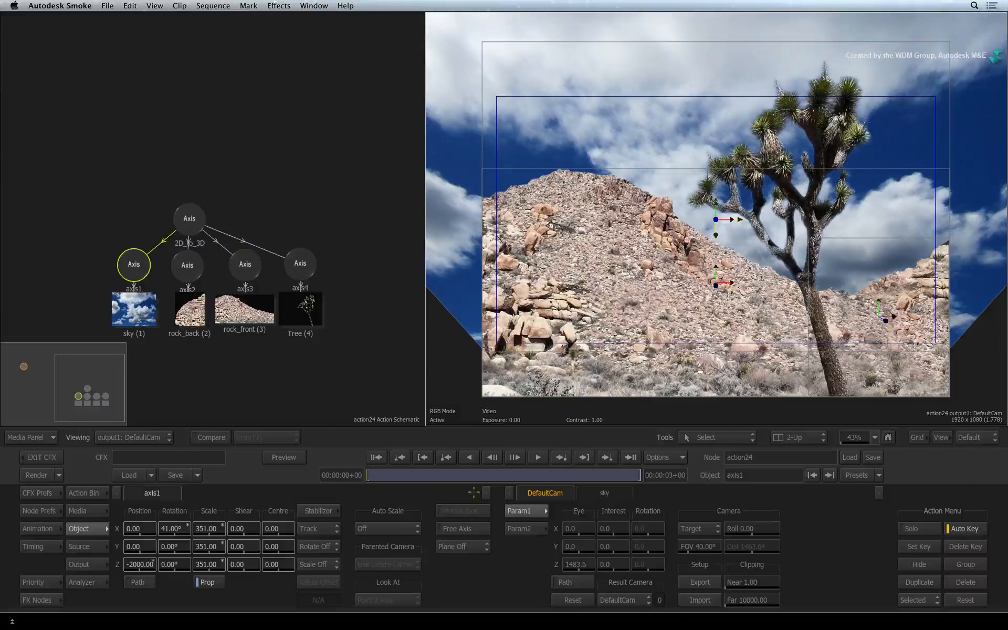
# - Animate the default camera's eye position from Y -102, Z 1497.6 at the first frame to Y 62, Z 1020 at 00:00:02+23
pyautogui.moveTo(577, 566); pyautogui.dragTo(635, 480)
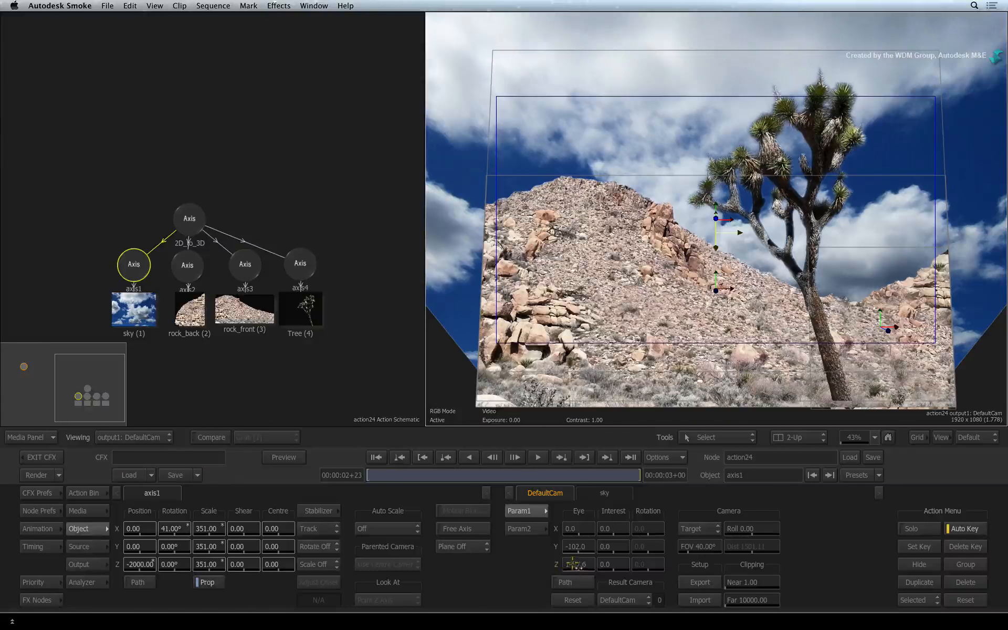
pyautogui.moveTo(573, 547); pyautogui.dragTo(660, 527)
pyautogui.moveTo(578, 567); pyautogui.dragTo(461, 543)
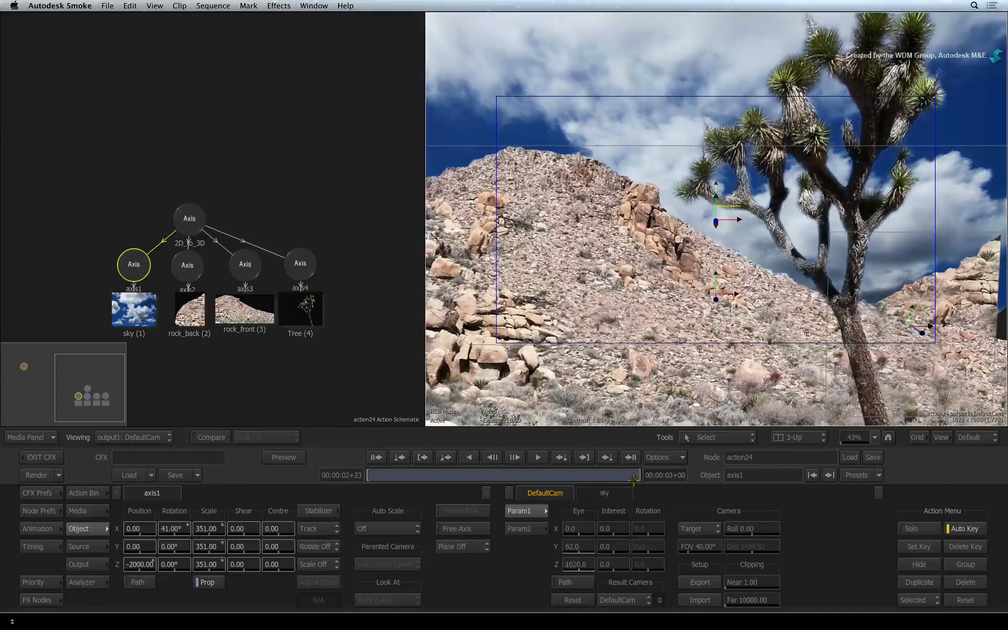
# - Scrub the camera move back to the first frame, exit ConnectFX and play the finished clip in the timeline
pyautogui.moveTo(634, 477); pyautogui.dragTo(301, 465)
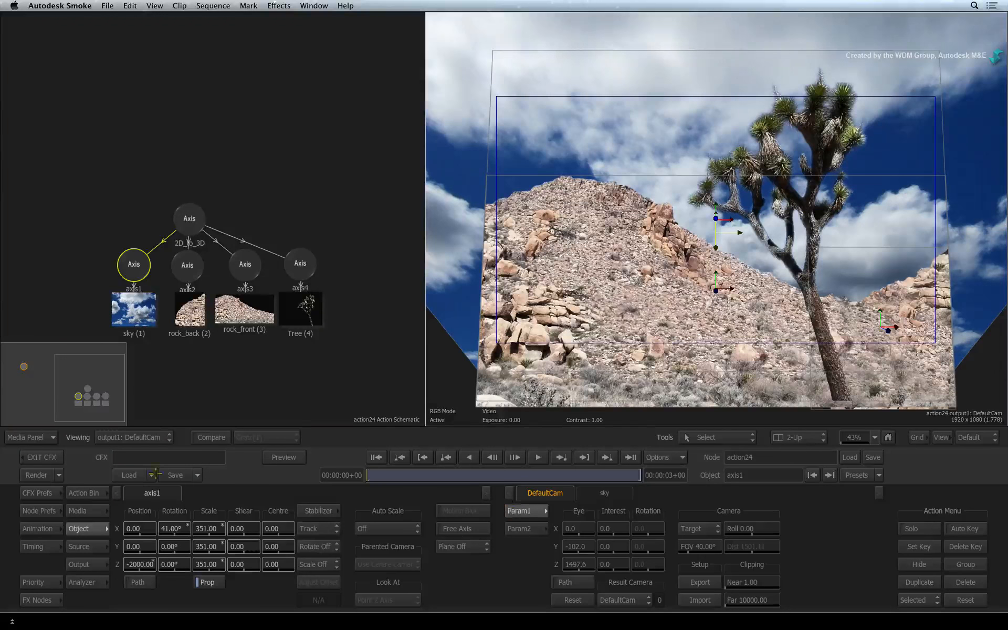
pyautogui.click(41, 457)
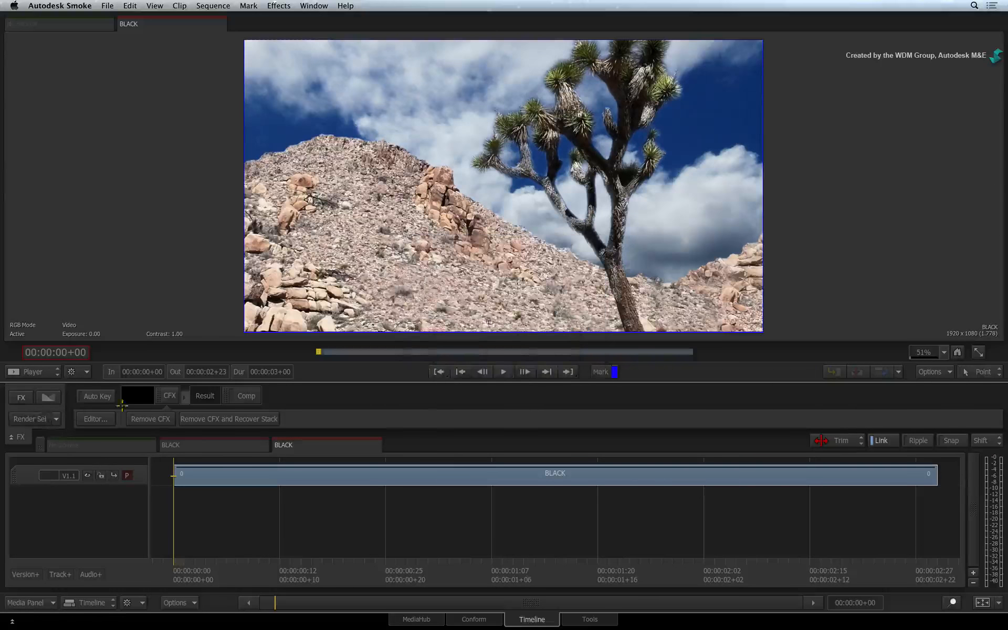
pyautogui.press('space')
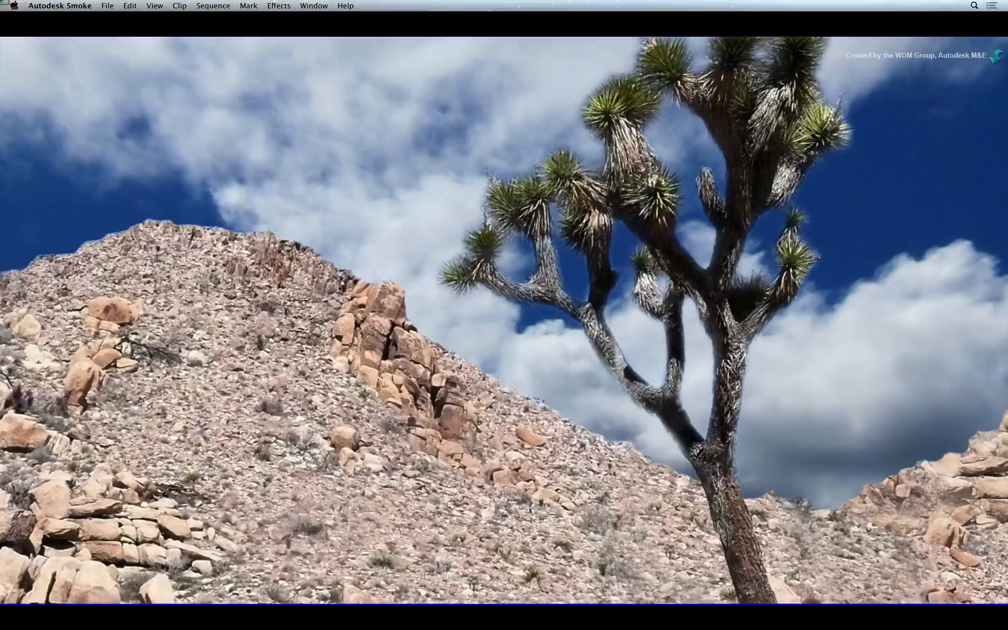